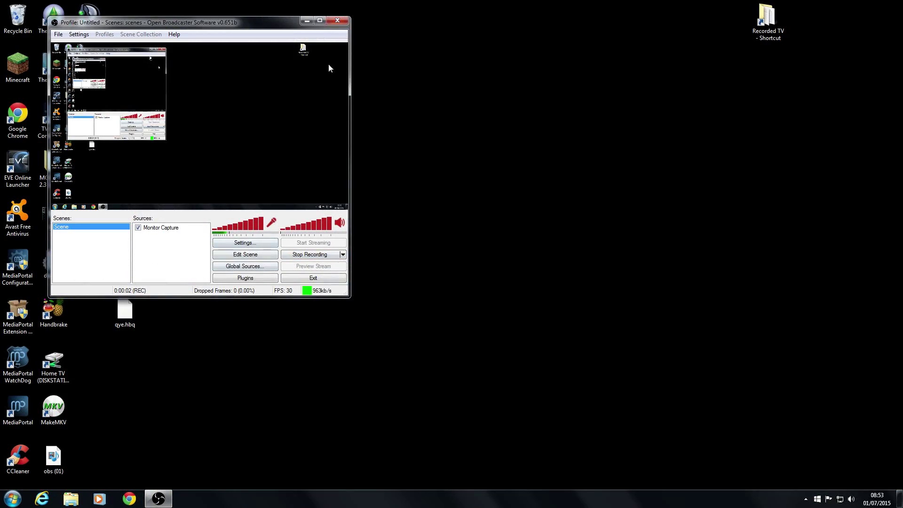
Minimize the recording window and launch TV-Server Configuration, allowing it to make changes to the computer
click(306, 22)
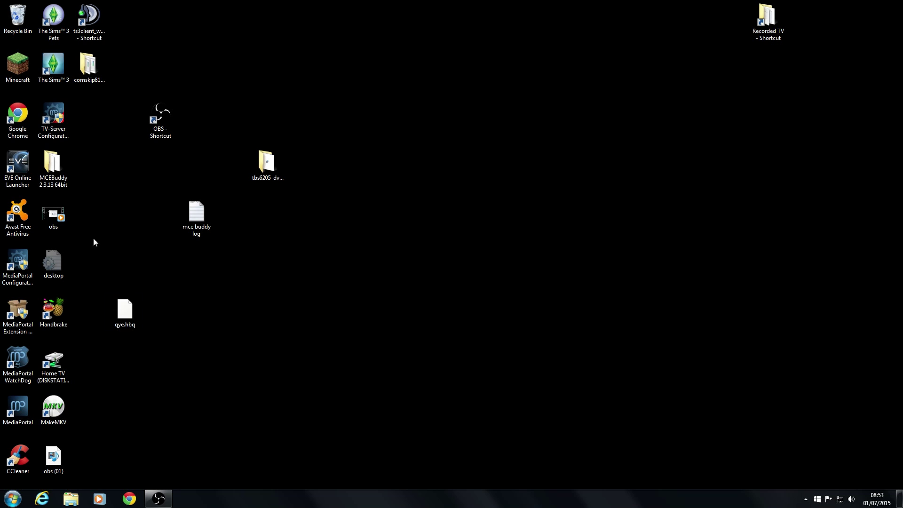
double_click(72, 133)
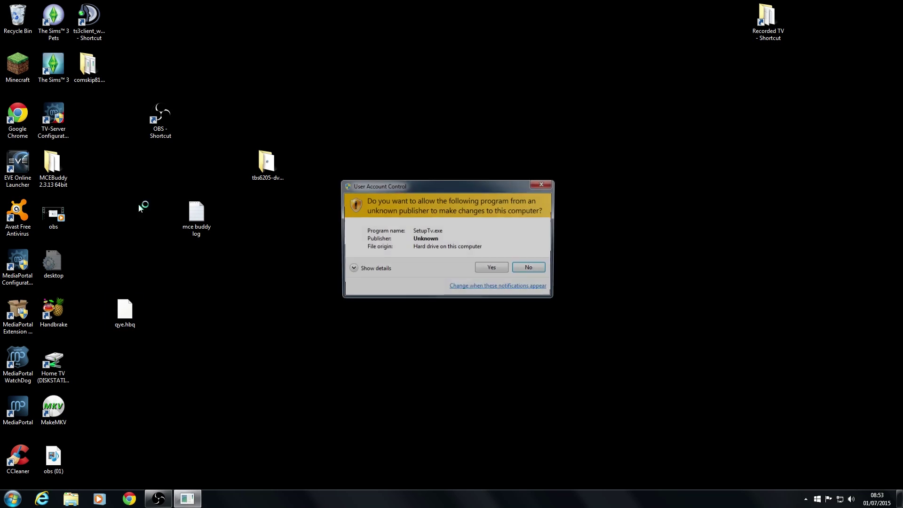
click(487, 269)
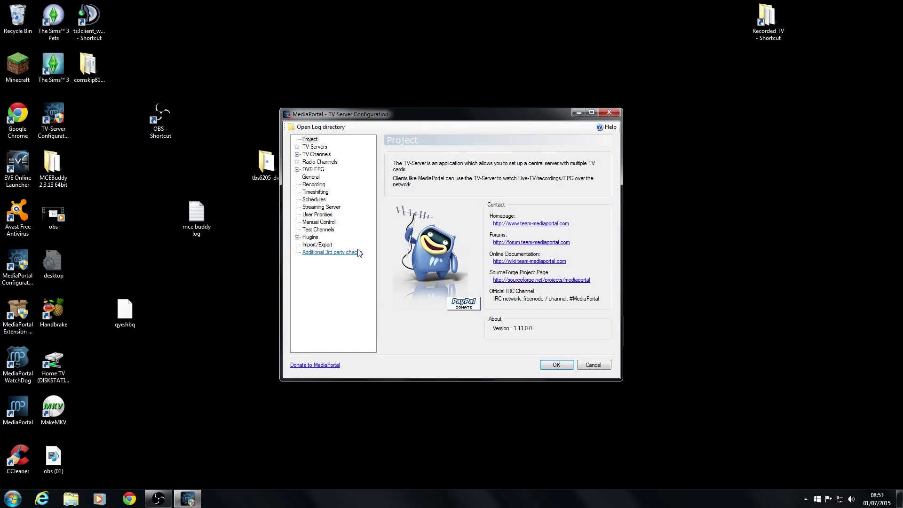
Review the scanning settings of each TBS 6205 DVB-T/T2 tuner under the TV server, and close the configuration without saving
click(297, 147)
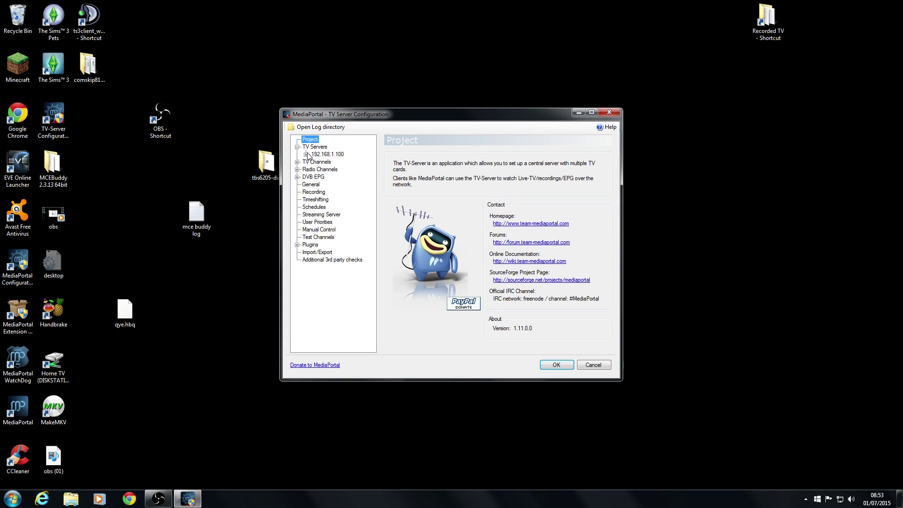
click(305, 154)
click(347, 161)
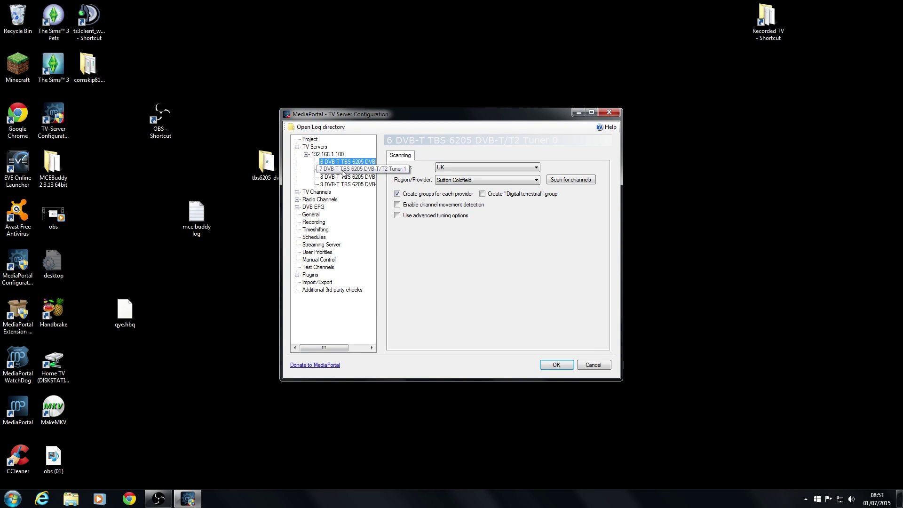
key(Down)
key(Down)
key(Down)
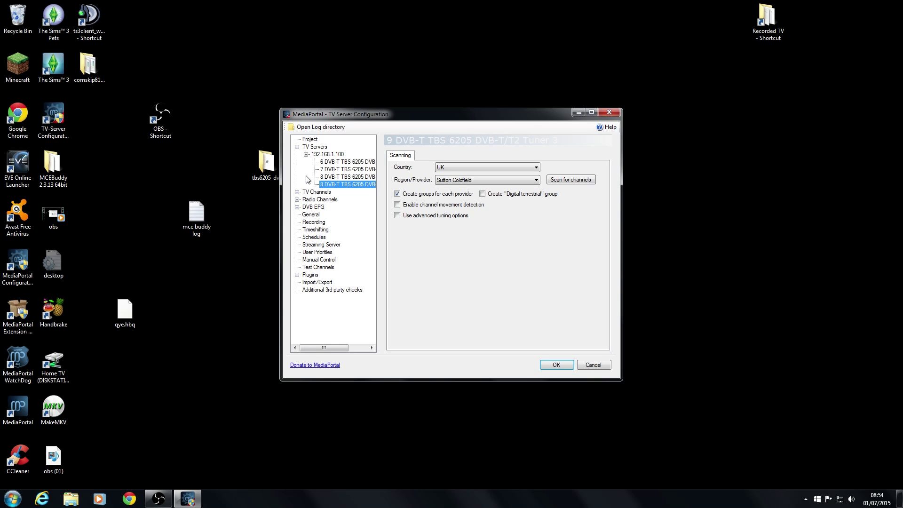
click(591, 366)
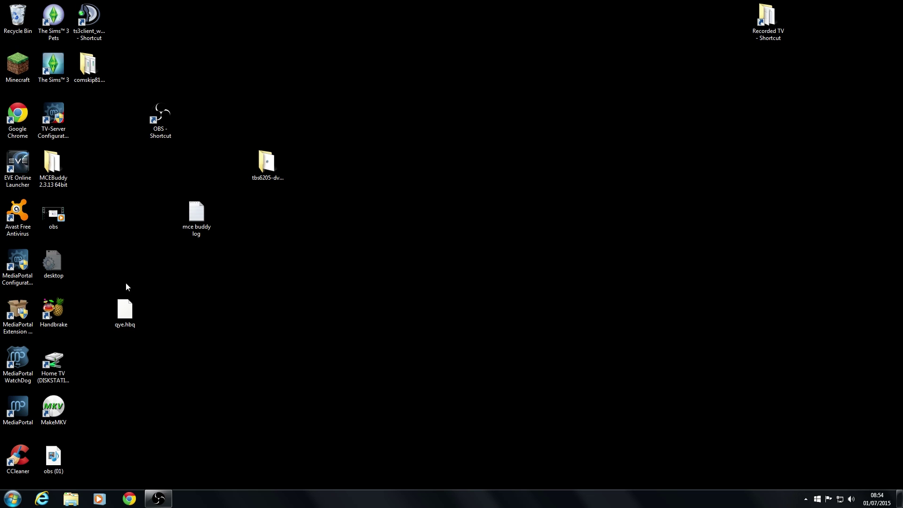
Launch MediaPortal, check the list of active recordings in its TV section, and close the list
double_click(23, 407)
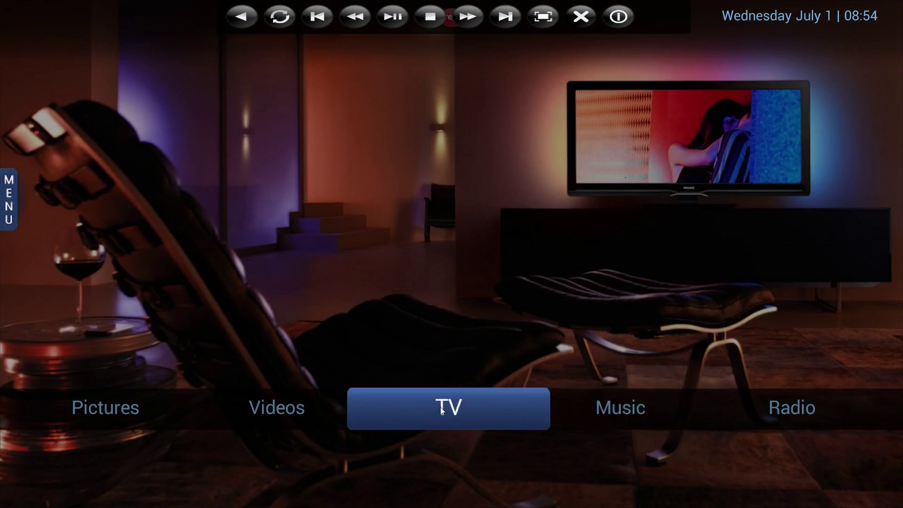
click(440, 407)
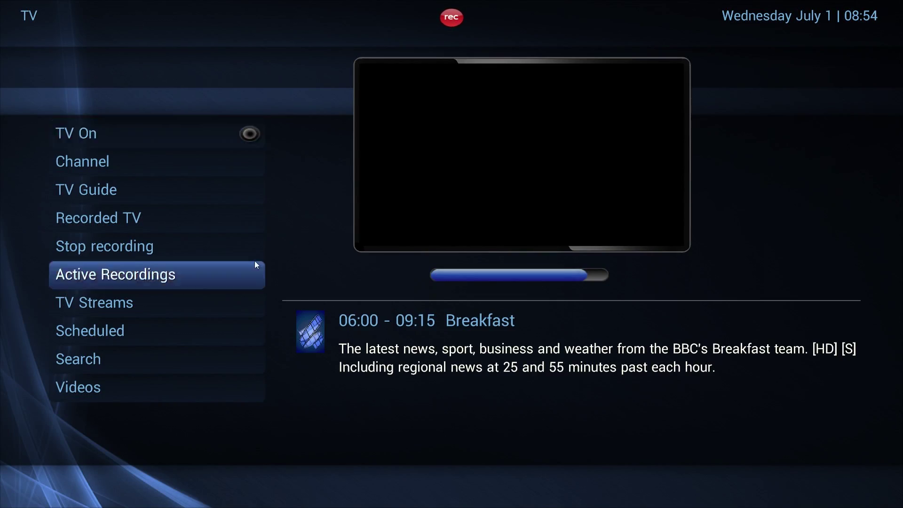
click(167, 275)
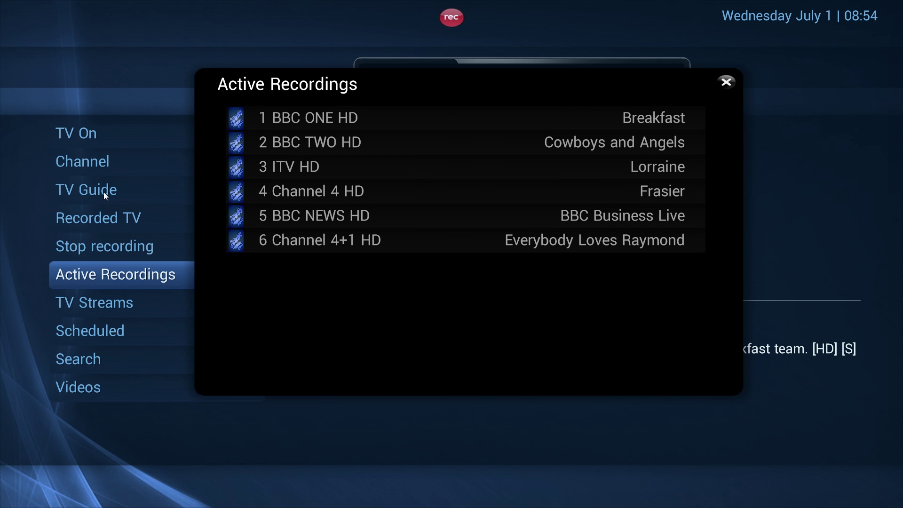
click(726, 83)
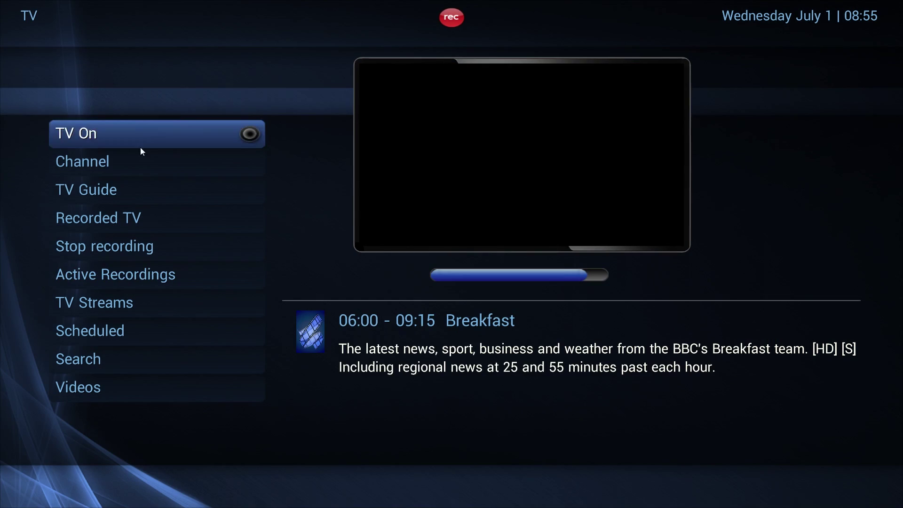
Open the TV guide and look through the Favourites channels for programmes being recorded, down to CBBC HD
click(114, 197)
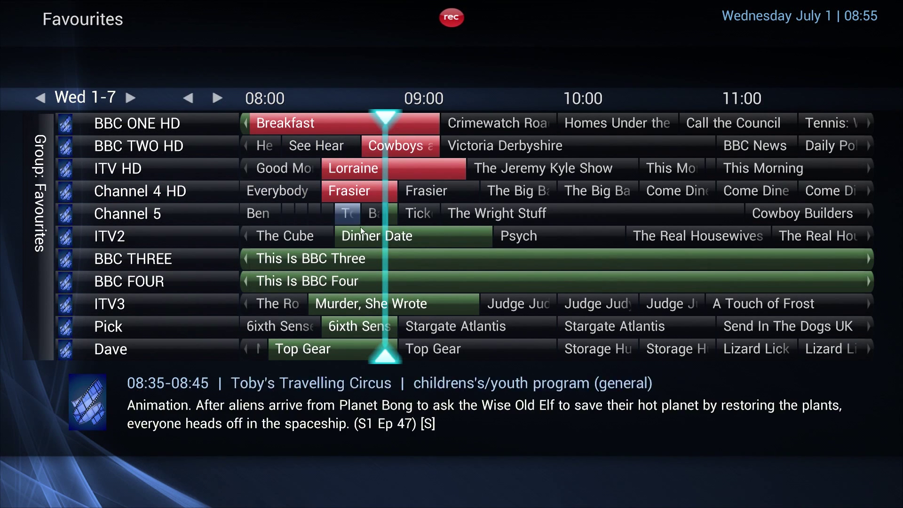
scroll(175, 352, down, 3)
scroll(179, 349, down, 12)
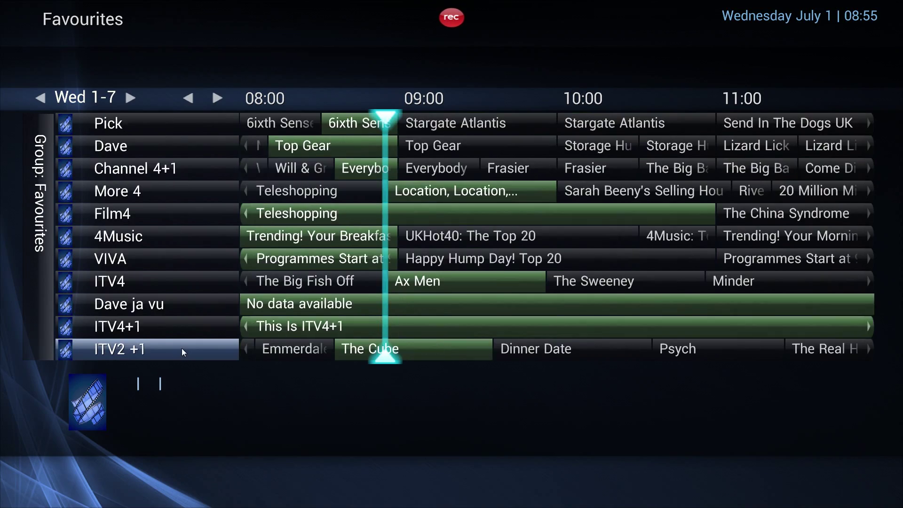
scroll(179, 348, down, 18)
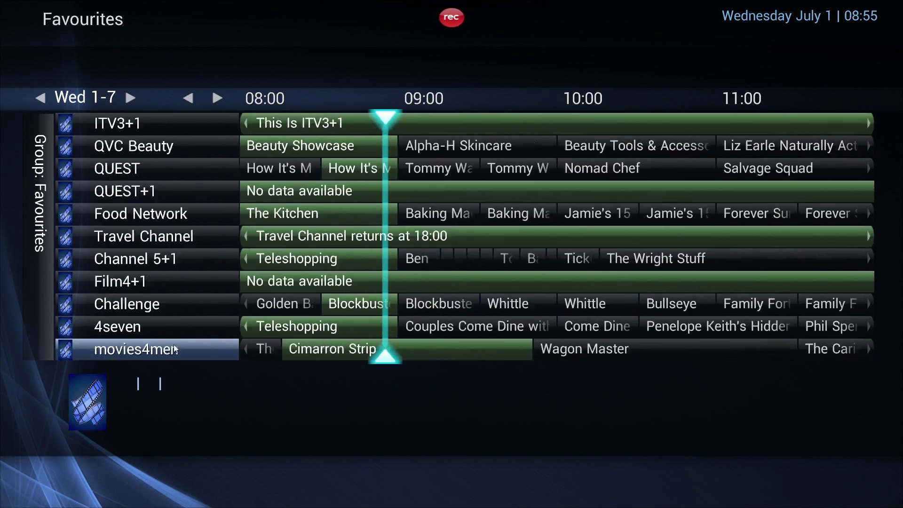
scroll(173, 349, down, 17)
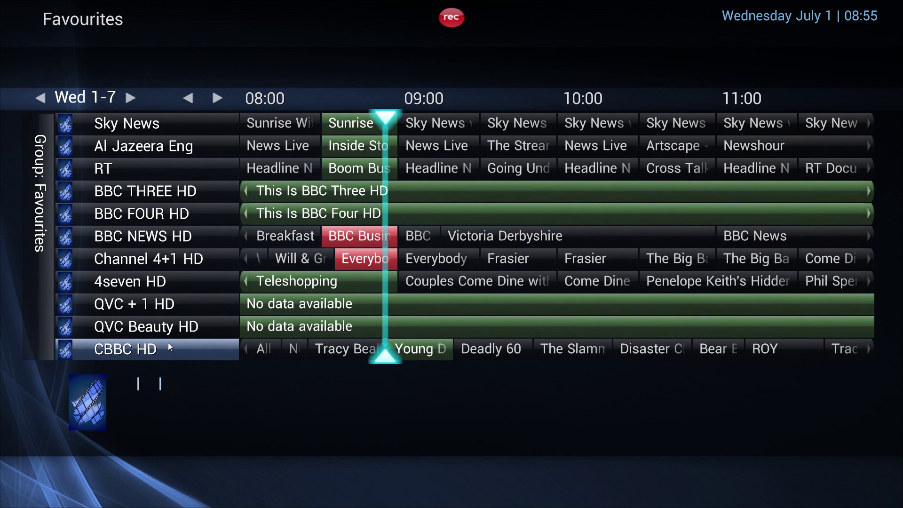
scroll(168, 347, up, 11)
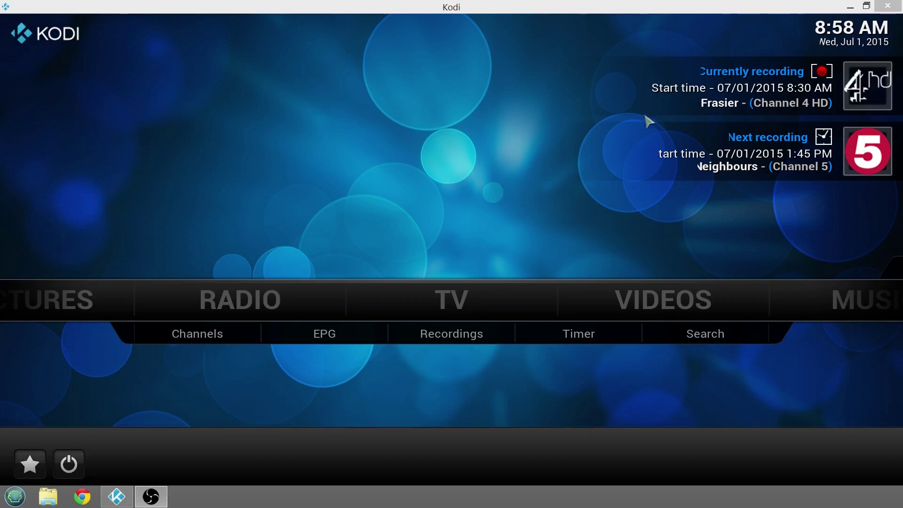
Switch to Kodi, open the TV guide timeline, and examine the channels being recorded, including BBC NEWS HD and Channel 4+1 HD
key(e)
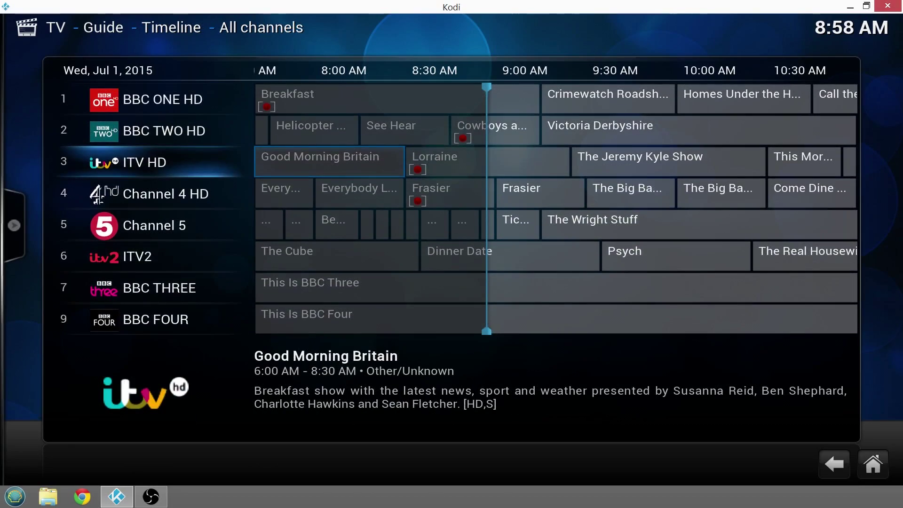
click(313, 130)
key(Up)
key(Up)
key(Up)
key(Up)
key(Up)
key(Up)
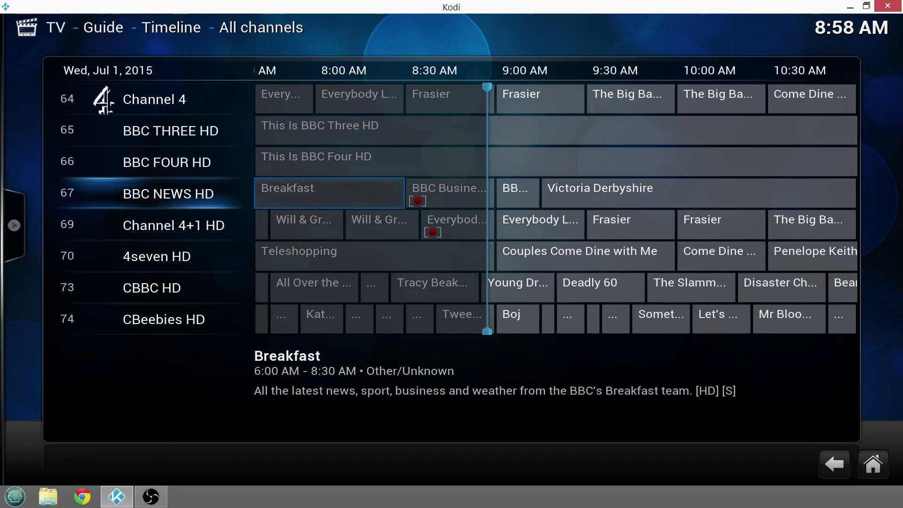
key(Right)
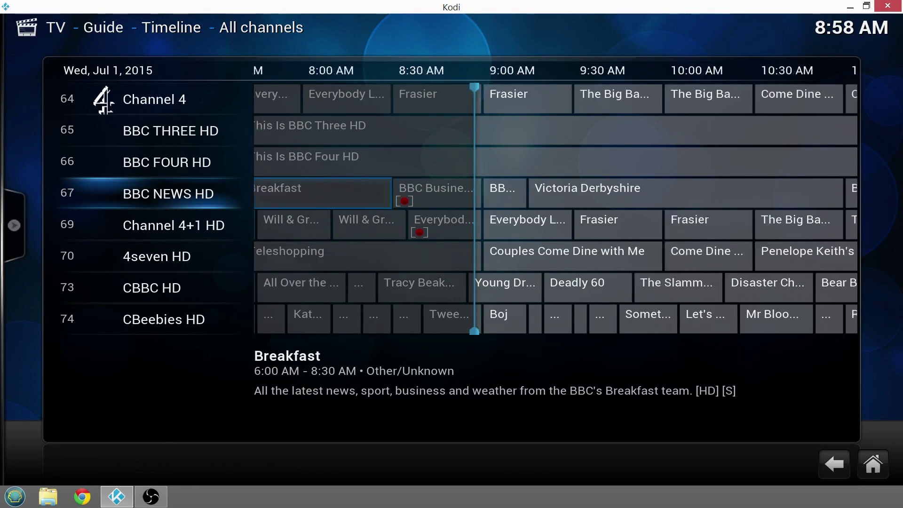
key(Down)
key(Down)
key(Down)
key(Down)
key(Down)
key(Down)
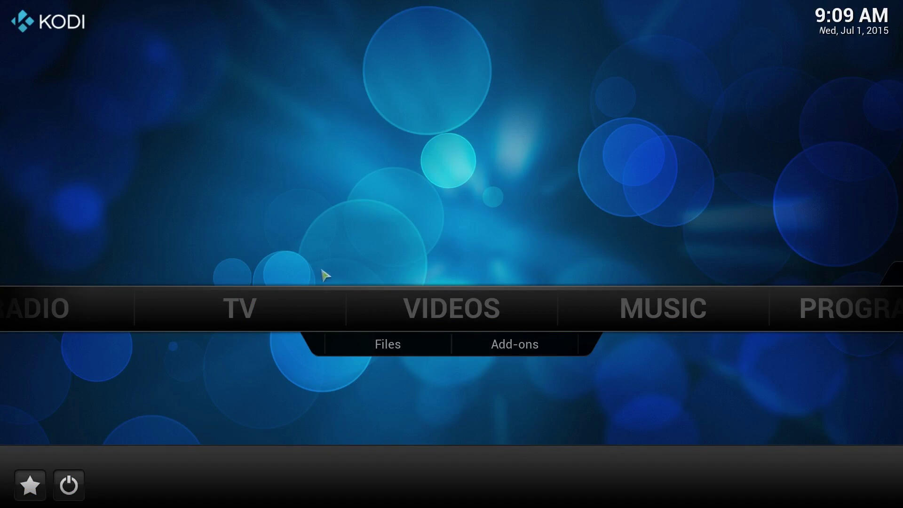
Open the programme info for Breakfast on BBC ONE HD from Kodi's TV guide and switch to that channel
mouse_move(258, 311)
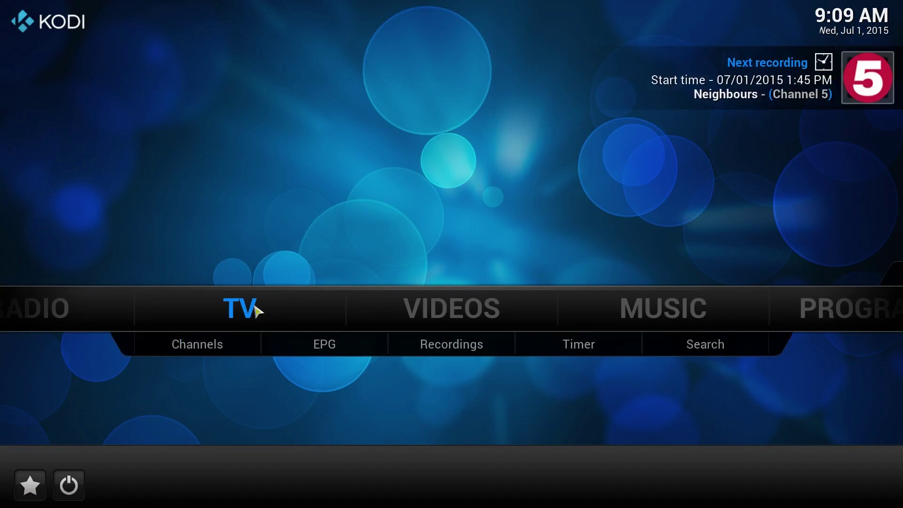
click(314, 343)
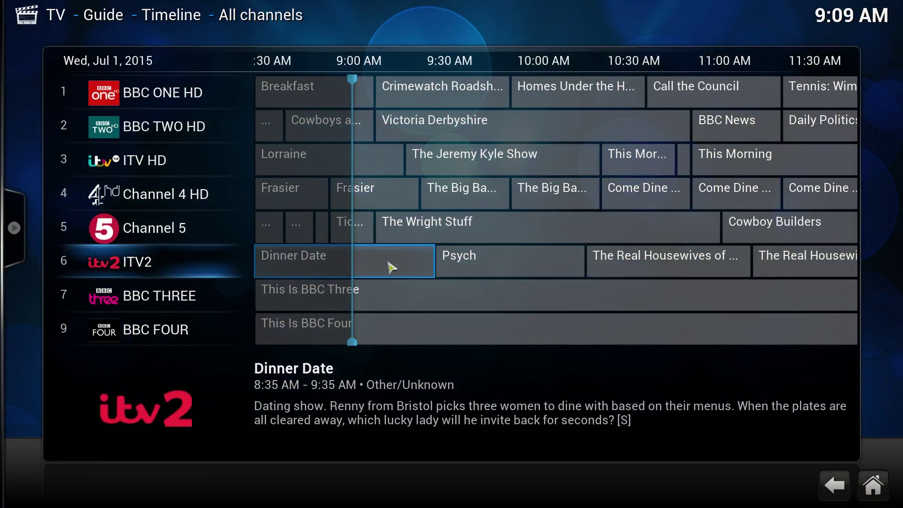
click(368, 101)
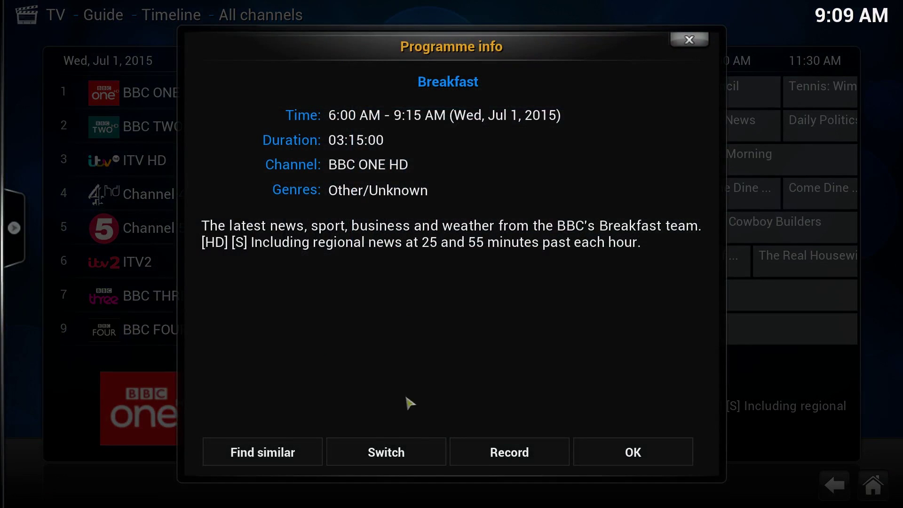
click(397, 461)
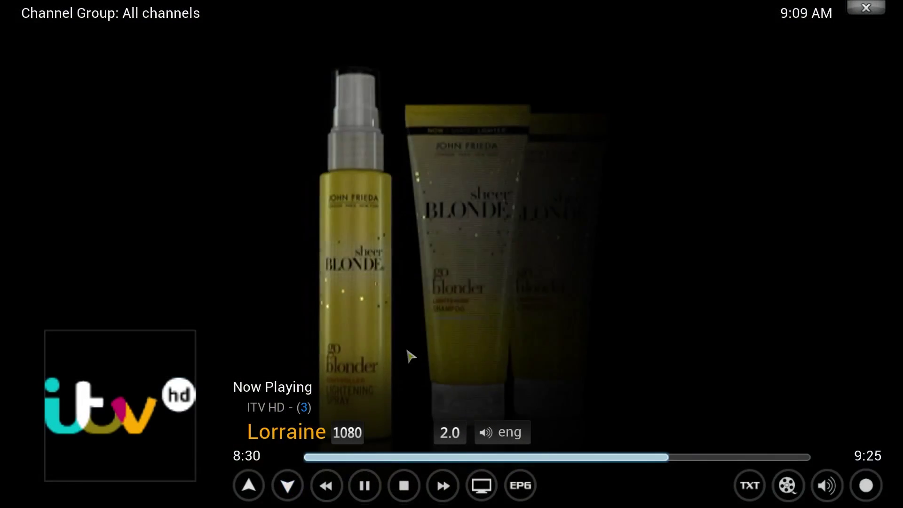
Check the programme schedule of the playing ITV HD channel, close it, and move to the channel-down playback control
click(519, 486)
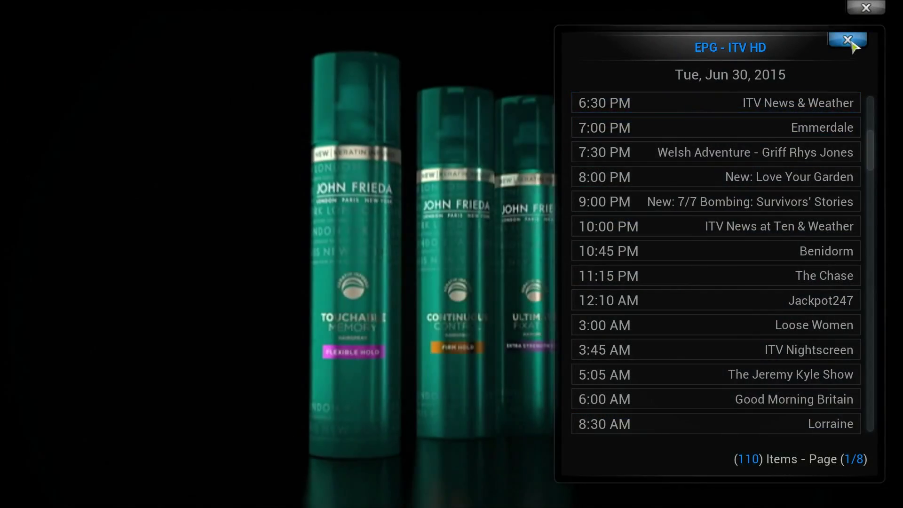
right_click(826, 83)
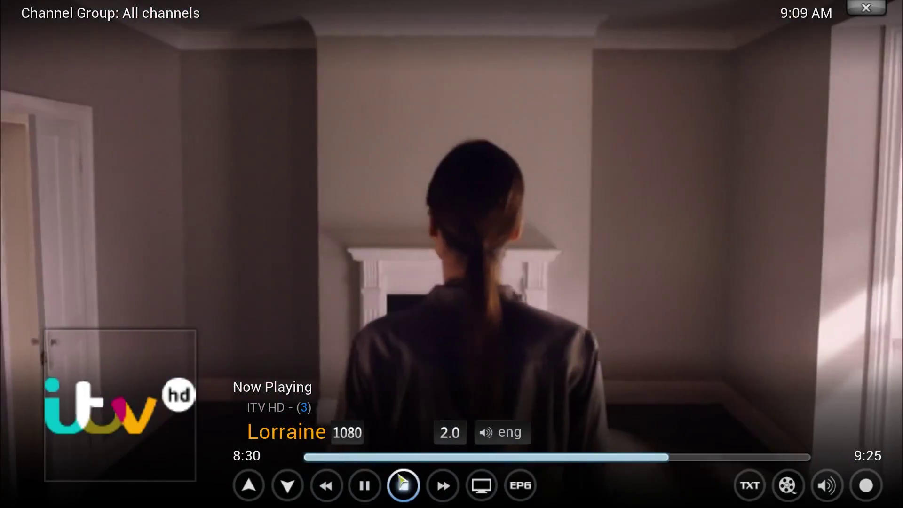
key(Left)
key(Left)
key(Left)
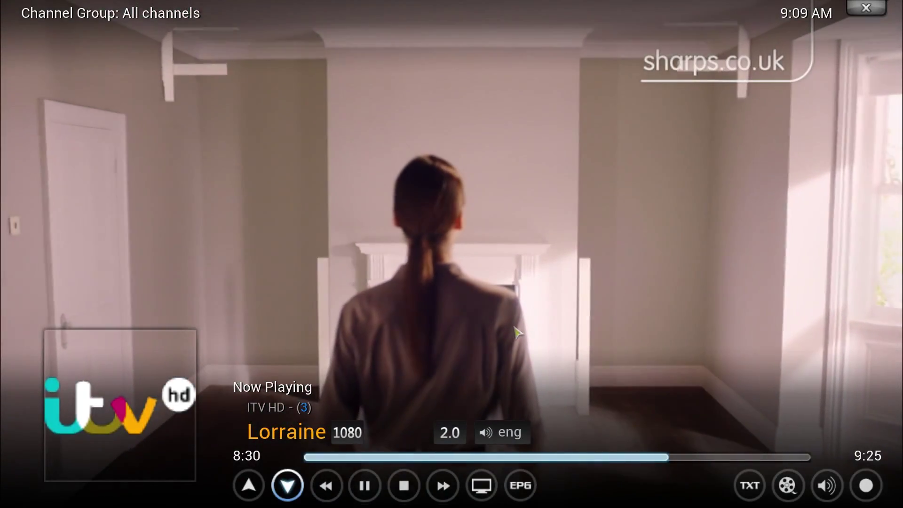
Open the timeline guide over live ITV HD, and go back to the home screen to bring up the power options
key(e)
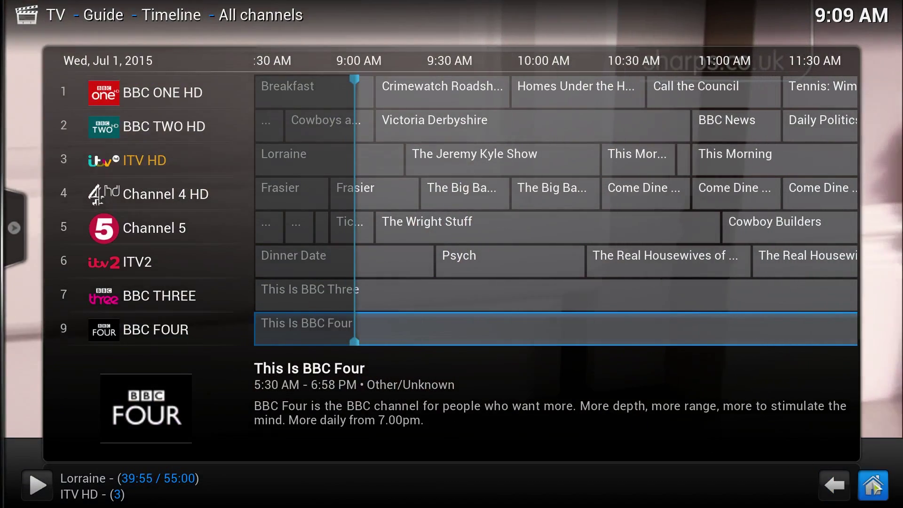
click(869, 487)
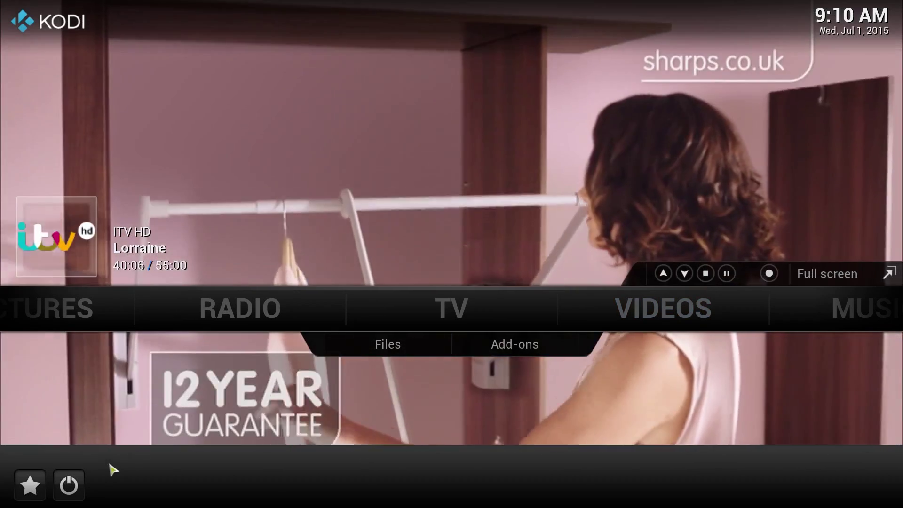
click(69, 487)
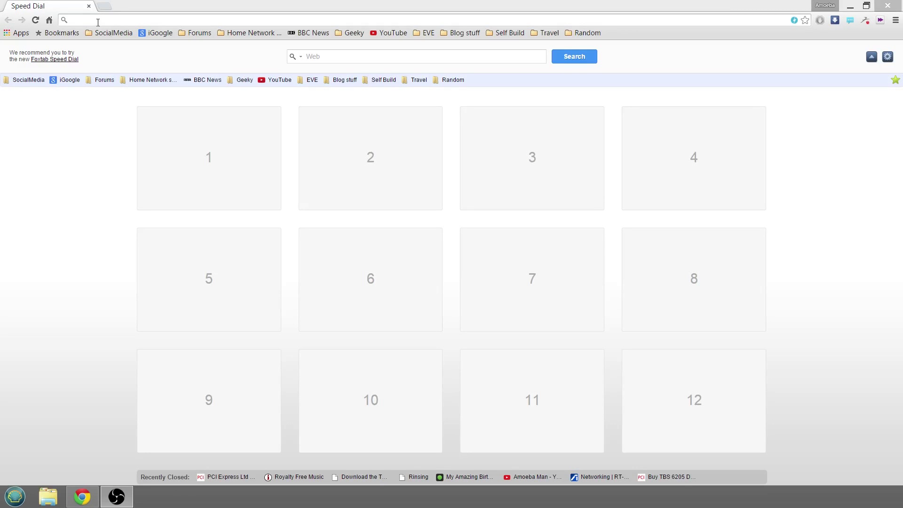
Switch to Chrome and go to the website pciex.co.uk
click(98, 22)
text(pciex)
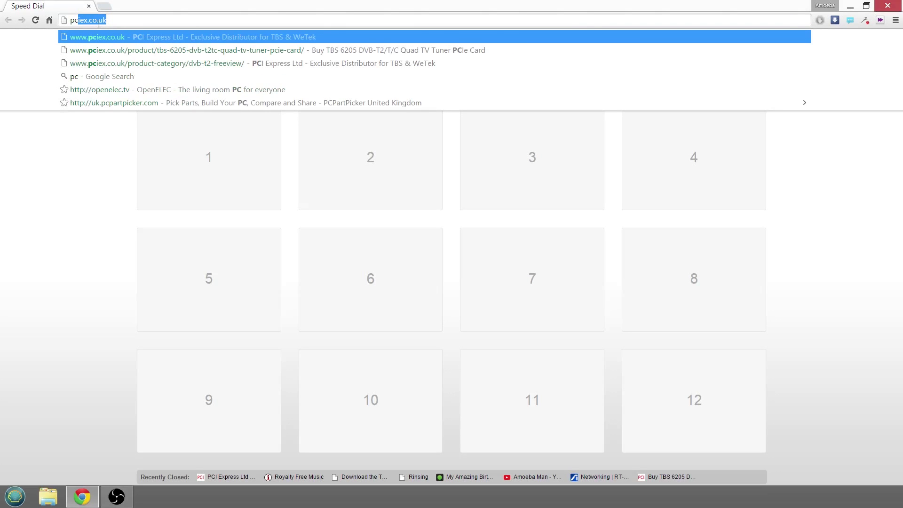
text(.co.uk)
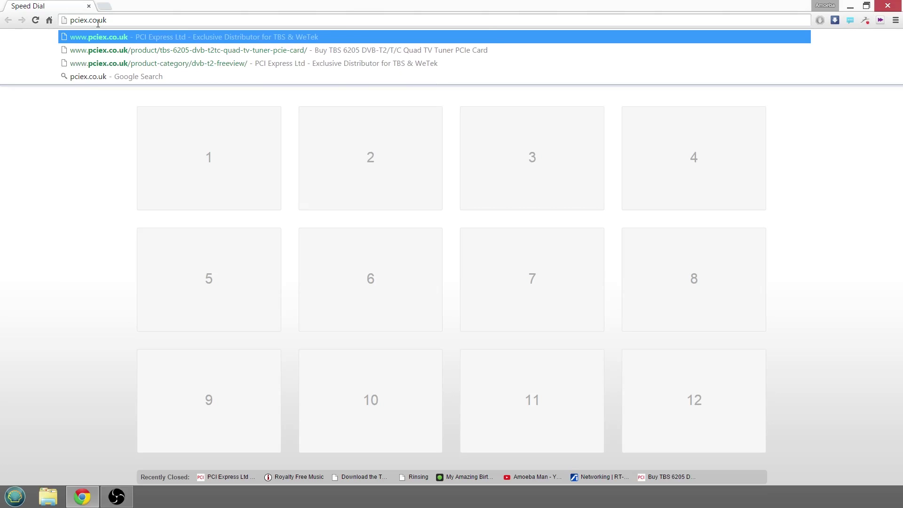
key(Return)
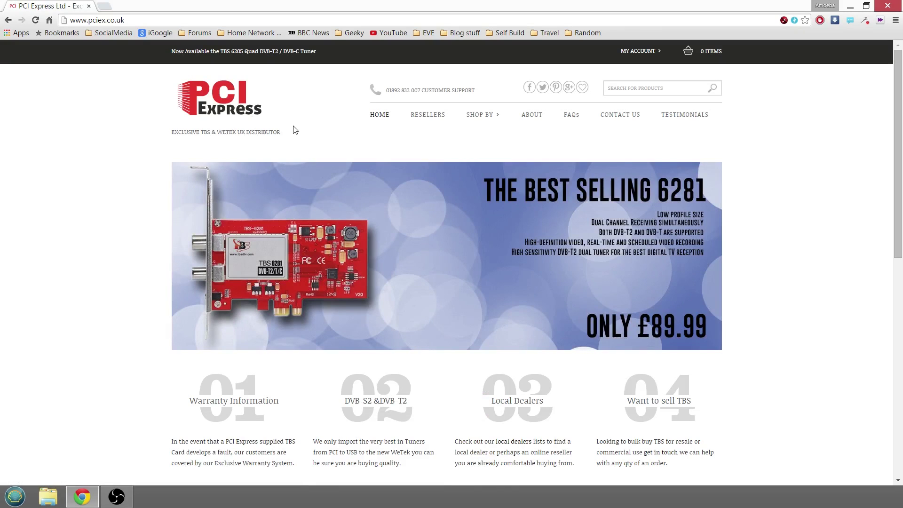
Open the TBS 6205 Quad TV Tuner product page from the announcement link and view its product description
click(269, 55)
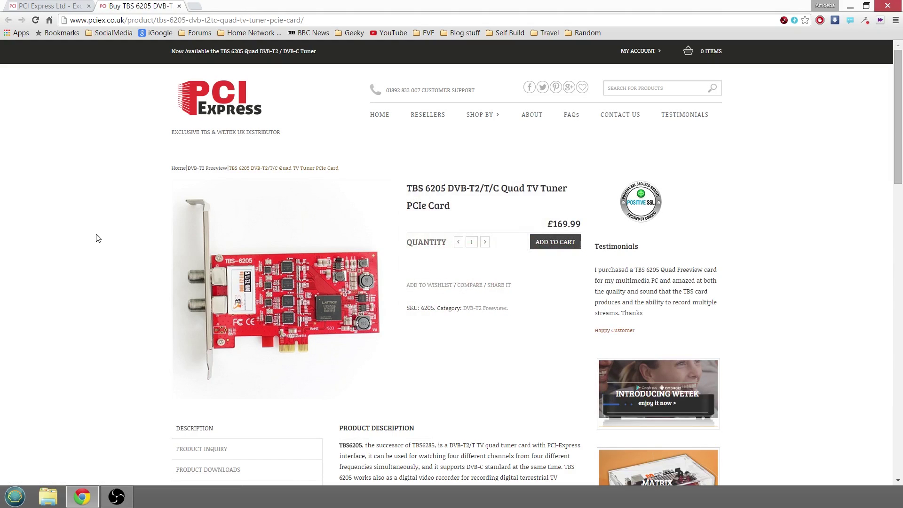
scroll(113, 254, down, 2)
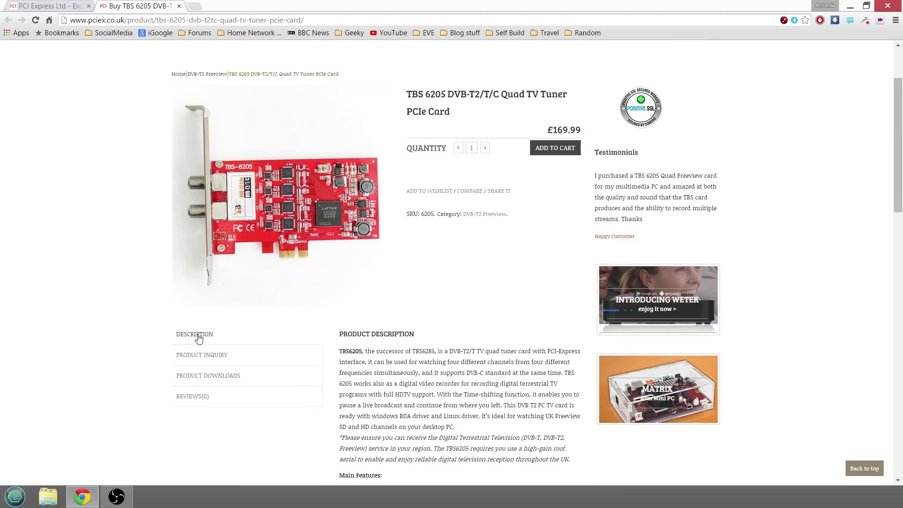
View the product downloads offered for the TBS 6205 card, including its Windows and Linux drivers
click(203, 377)
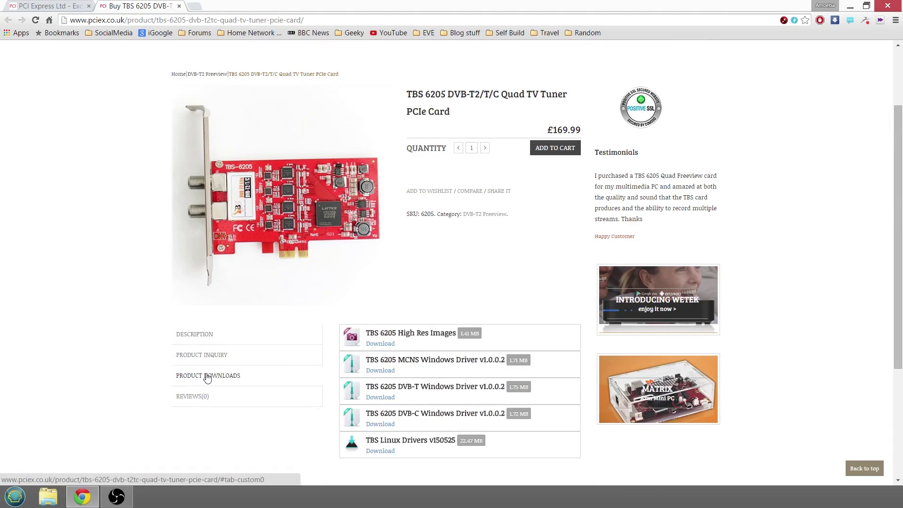
scroll(525, 280, down, 1)
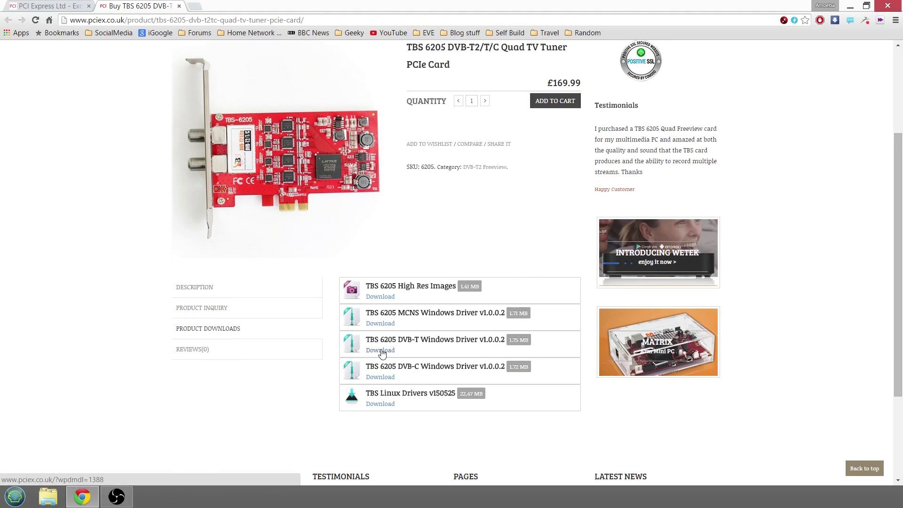
scroll(382, 353, up, 1)
click(332, 17)
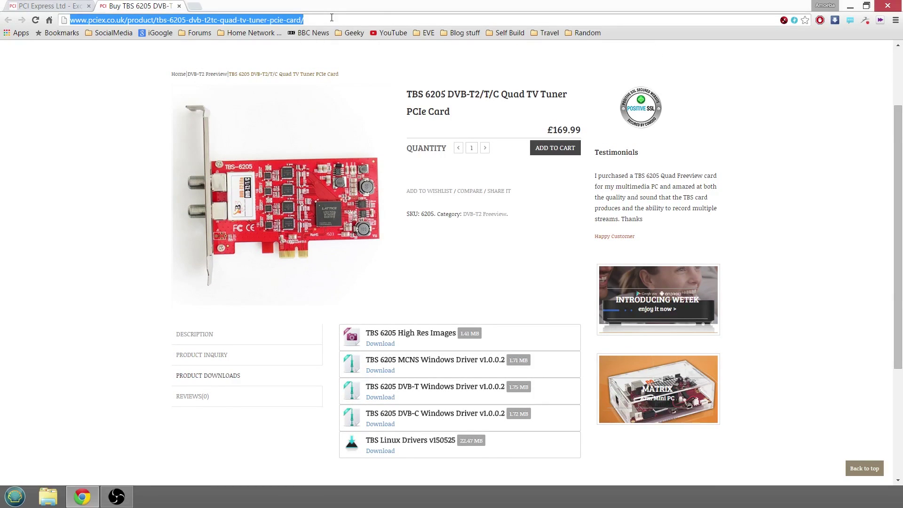
text(tbs)
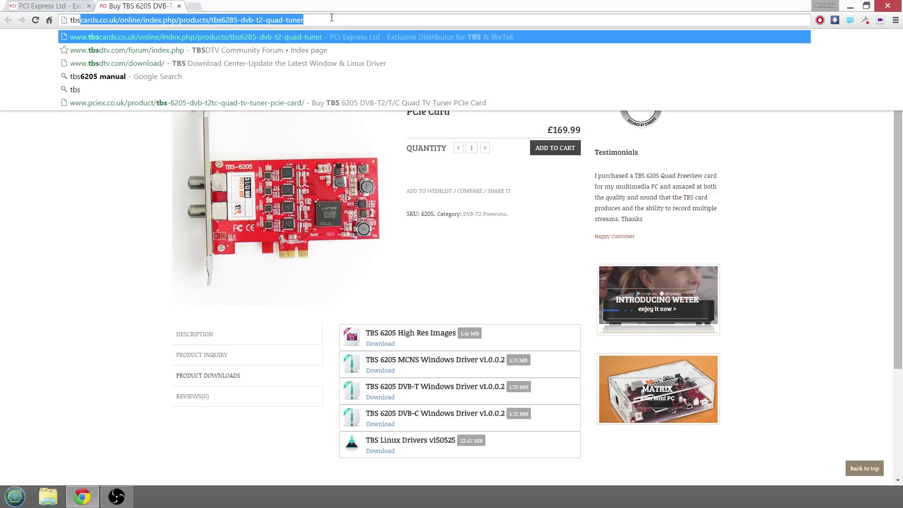
key(Down)
key(Return)
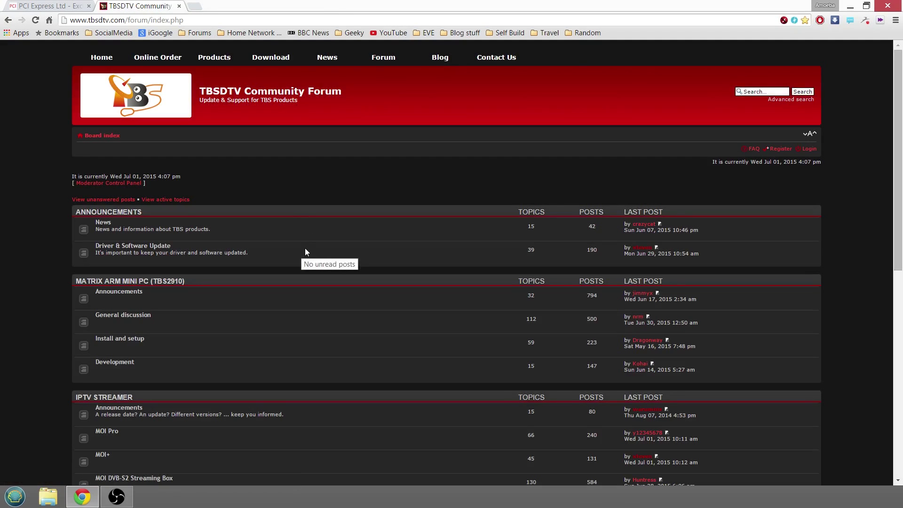
Open the DVB-T2/T/C Quad TV Tuner PCIe Card TBS6205 subforum within the DVB-T2 TV Tuner PCIe forum
scroll(304, 249, down, 3)
scroll(310, 267, down, 4)
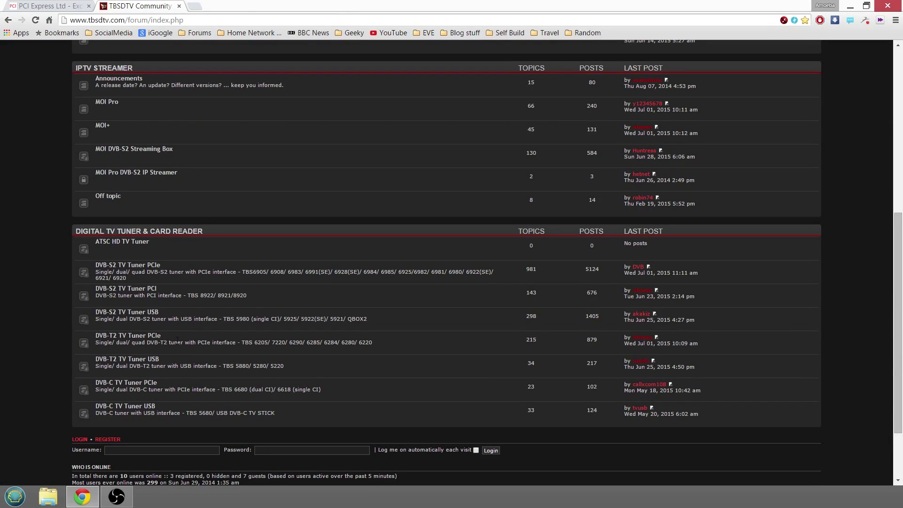
click(157, 336)
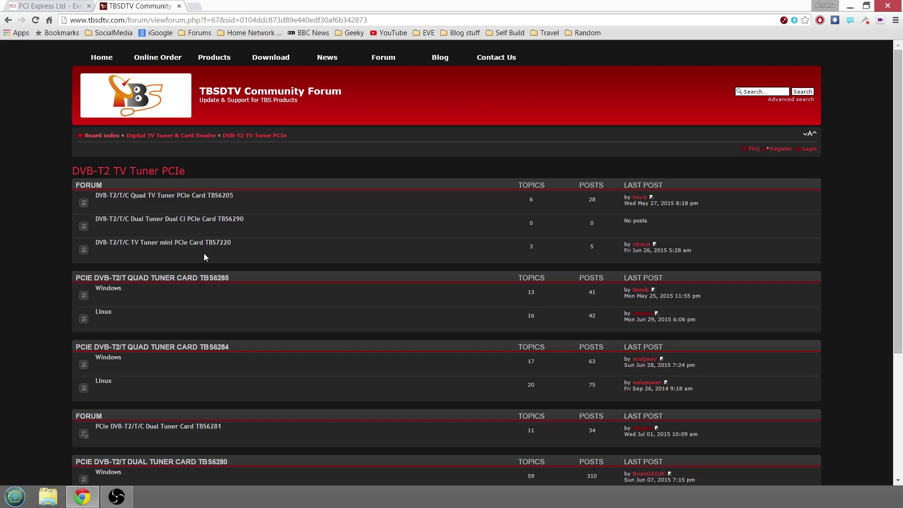
click(213, 197)
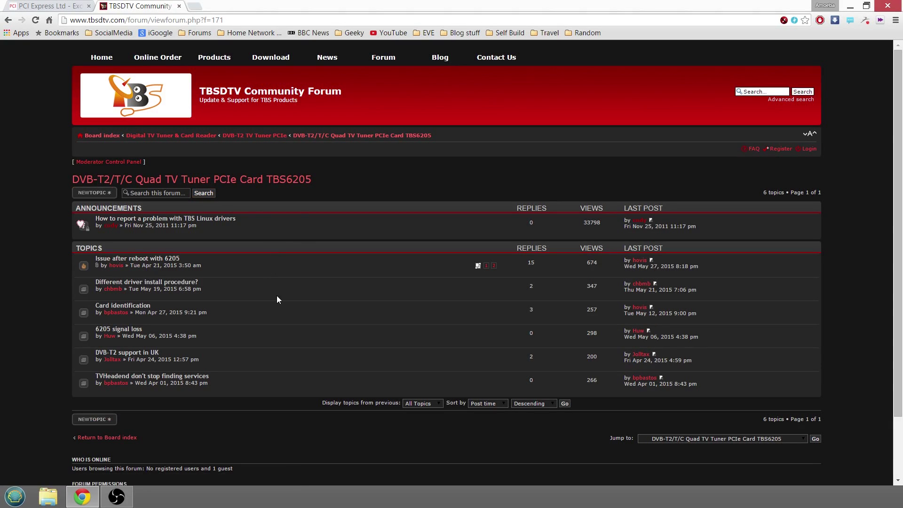